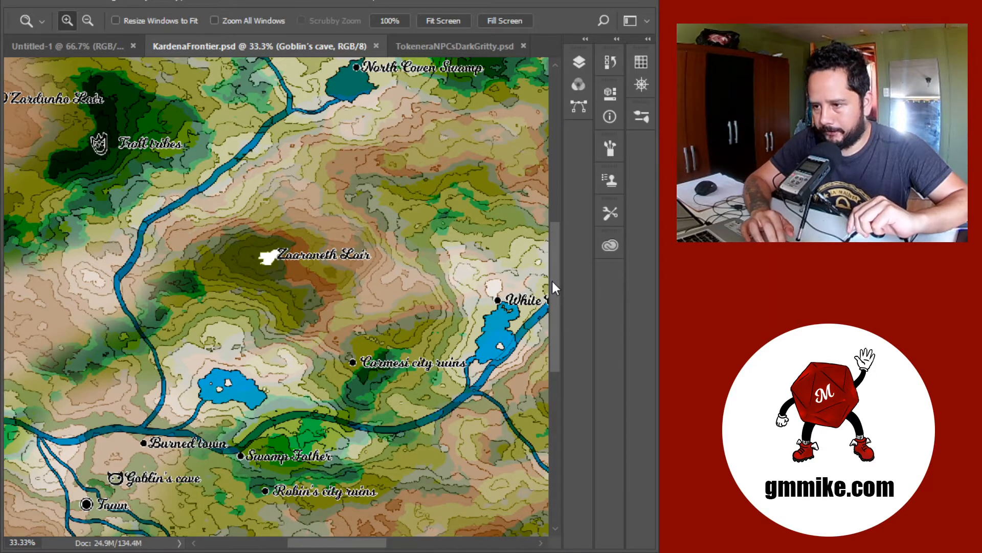
Step: Examine the KardenaFrontier map's contours, rivers and labelled places at 66.7% zoom, plus the portrait in TokeneraNPCsDarkGritty.psd
{"action": "key", "text": "ctrl+plus"}
{"action": "key", "text": "ctrl+plus"}
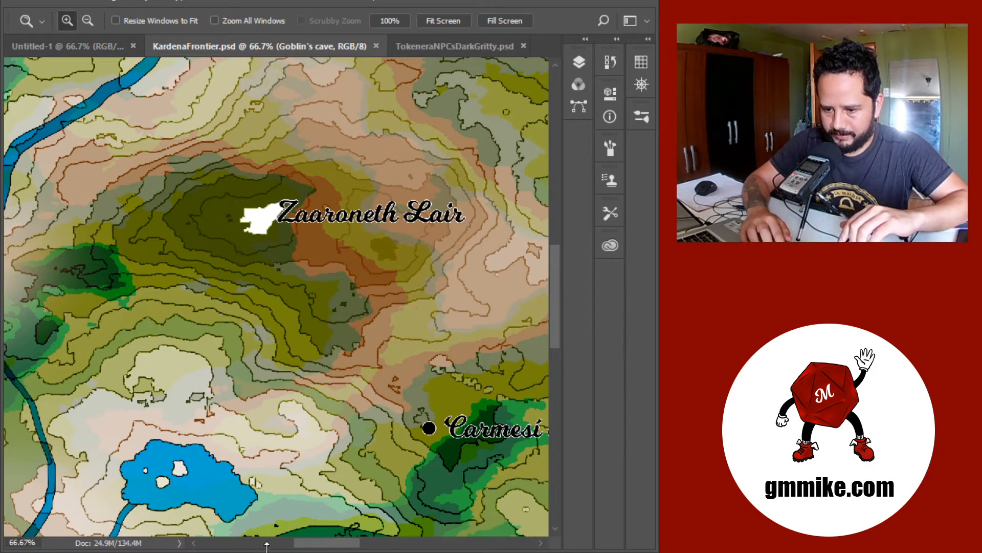
{"action": "mouse_move", "coordinate": [317, 547]}
{"action": "left_mouse_down"}
{"action": "mouse_move", "coordinate": [252, 545]}
{"action": "mouse_move", "coordinate": [317, 548]}
{"action": "left_mouse_up"}
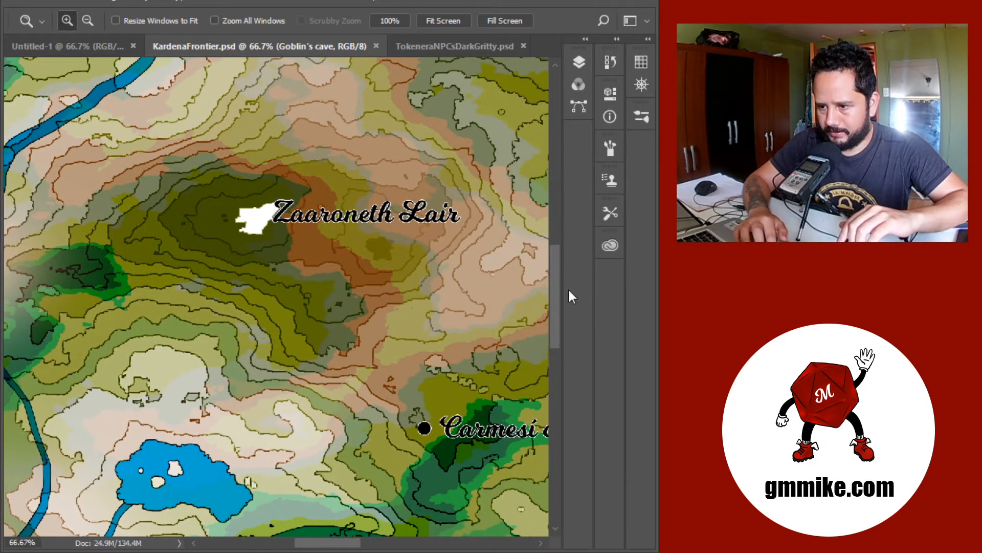
{"action": "left_click_drag", "start_coordinate": [558, 282], "coordinate": [541, 346]}
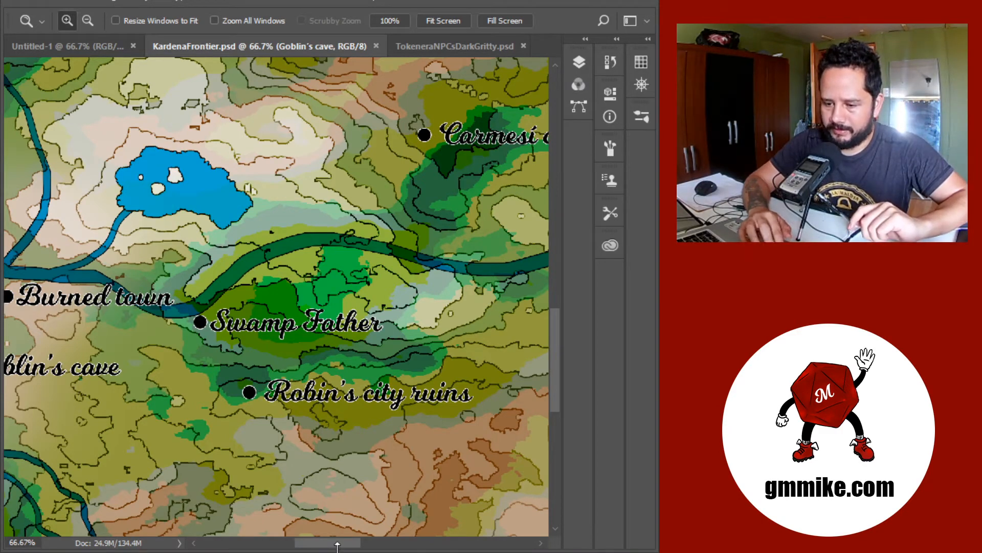
{"action": "left_click_drag", "start_coordinate": [341, 548], "coordinate": [304, 547]}
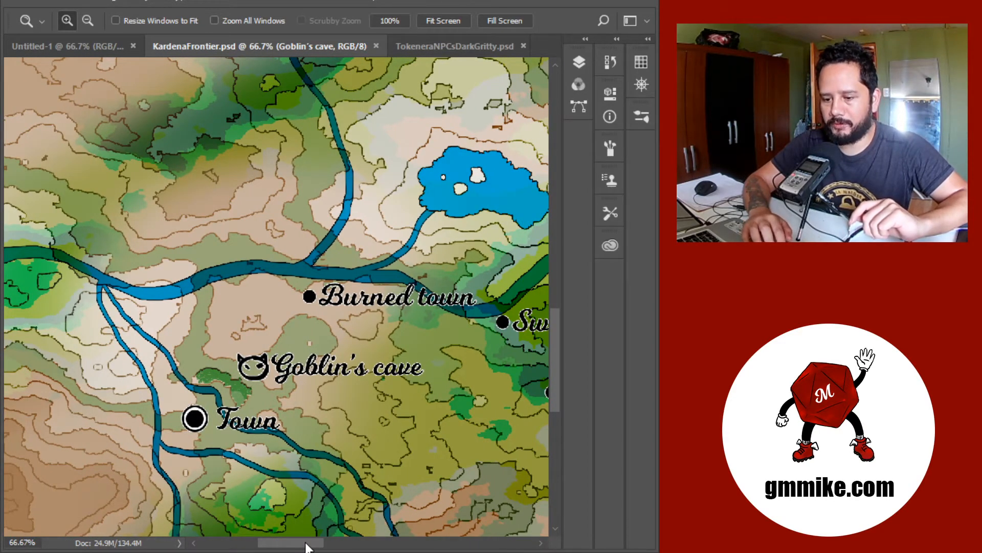
{"action": "left_click_drag", "start_coordinate": [306, 545], "coordinate": [338, 546]}
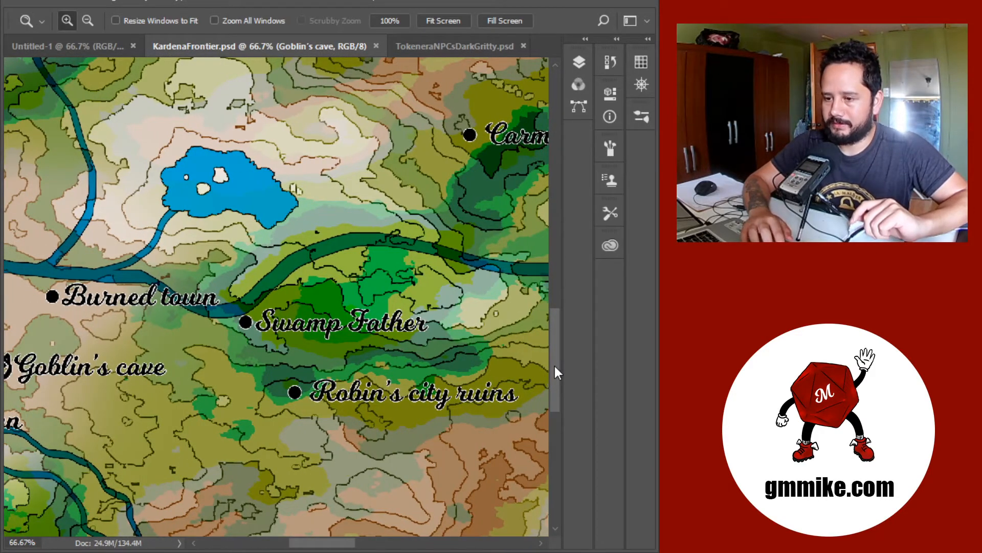
{"action": "left_click_drag", "start_coordinate": [555, 366], "coordinate": [559, 271]}
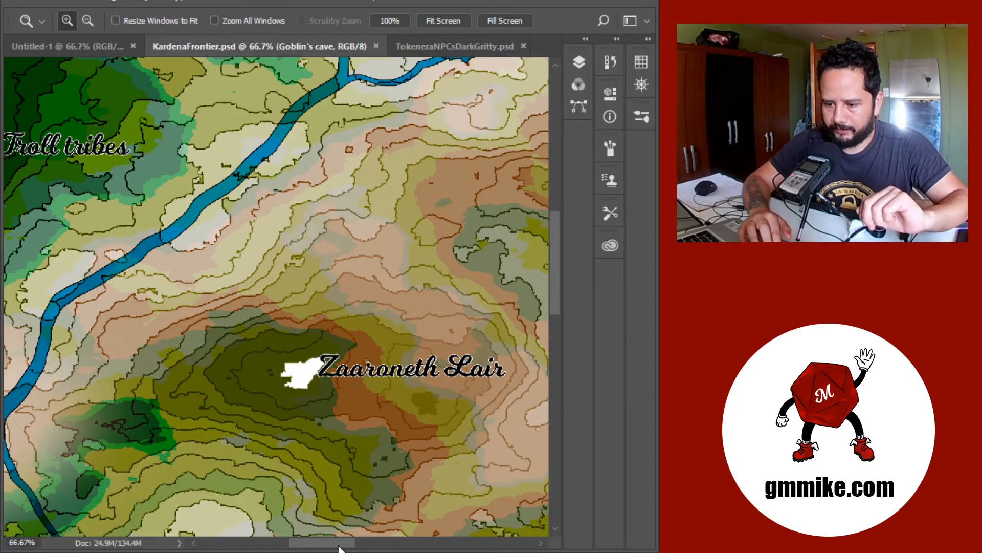
{"action": "left_click_drag", "start_coordinate": [339, 547], "coordinate": [446, 546]}
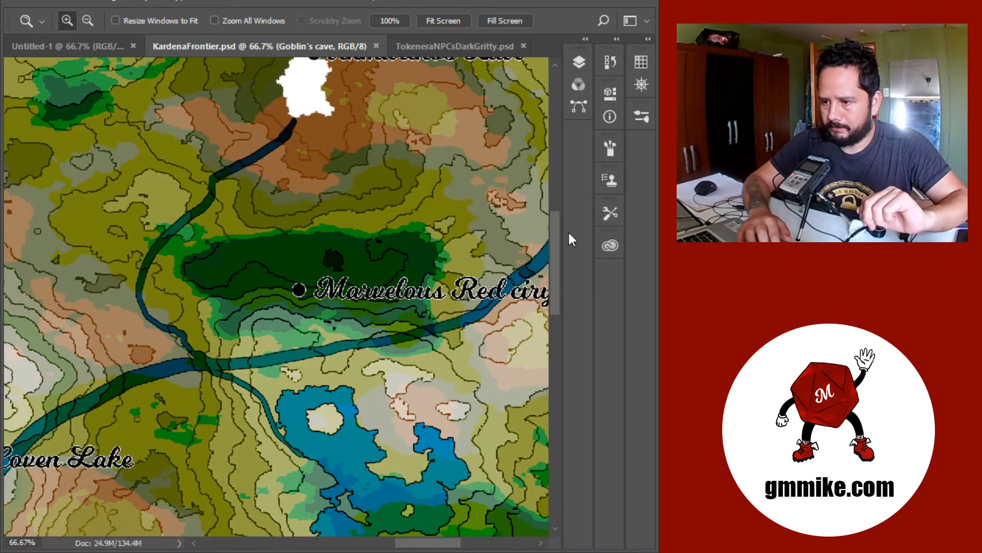
{"action": "mouse_move", "coordinate": [558, 230]}
{"action": "left_mouse_down"}
{"action": "mouse_move", "coordinate": [560, 167]}
{"action": "mouse_move", "coordinate": [568, 250]}
{"action": "mouse_move", "coordinate": [567, 229]}
{"action": "left_mouse_up"}
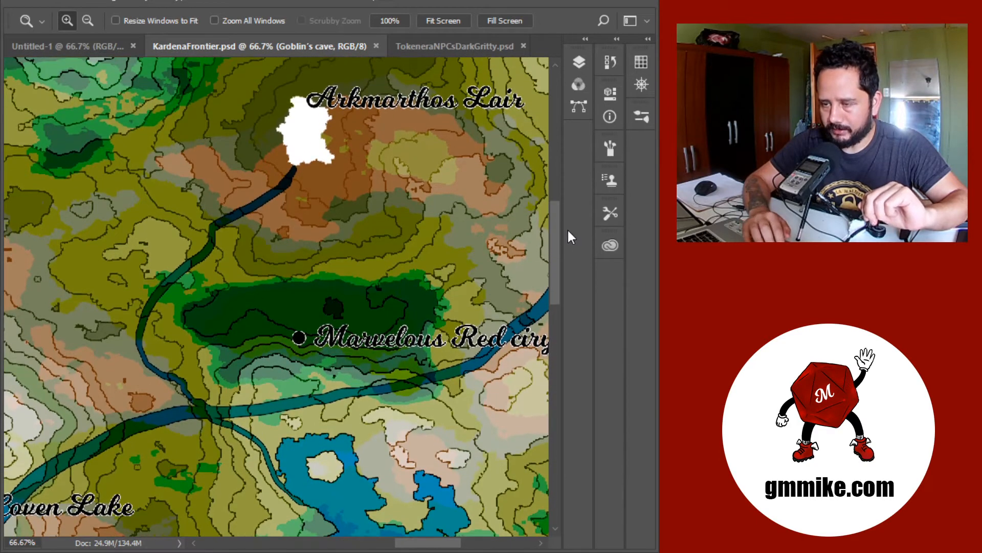
{"action": "left_click", "coordinate": [468, 49]}
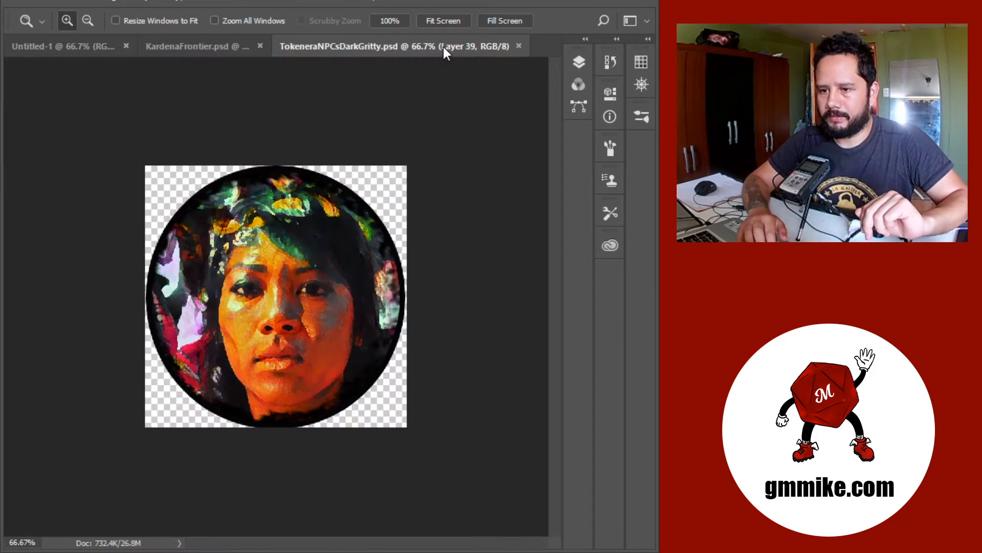
Step: In the blank Untitled-1 document, hide the grid and render brown and black clouds over the whole canvas
{"action": "left_click", "coordinate": [86, 46]}
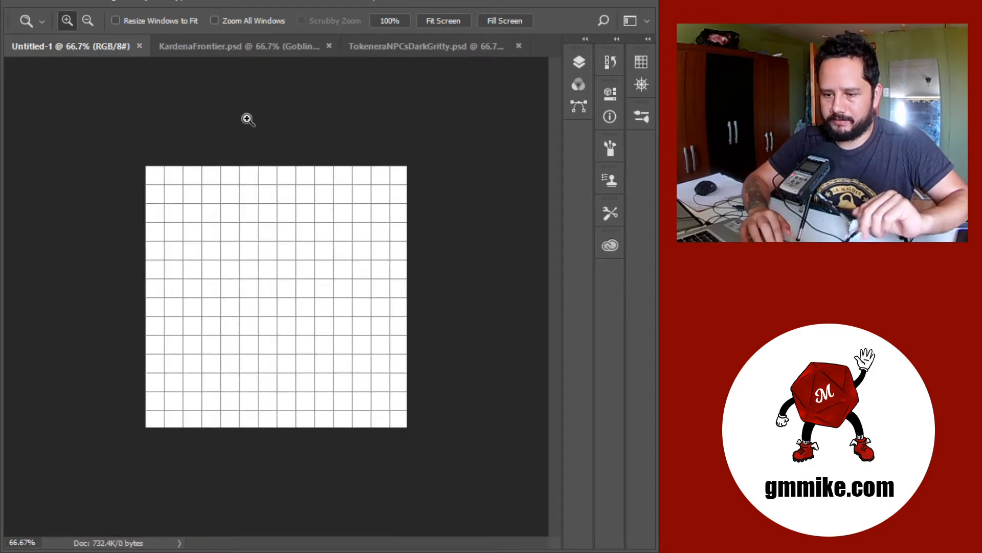
{"action": "key", "text": "ctrl+apostrophe"}
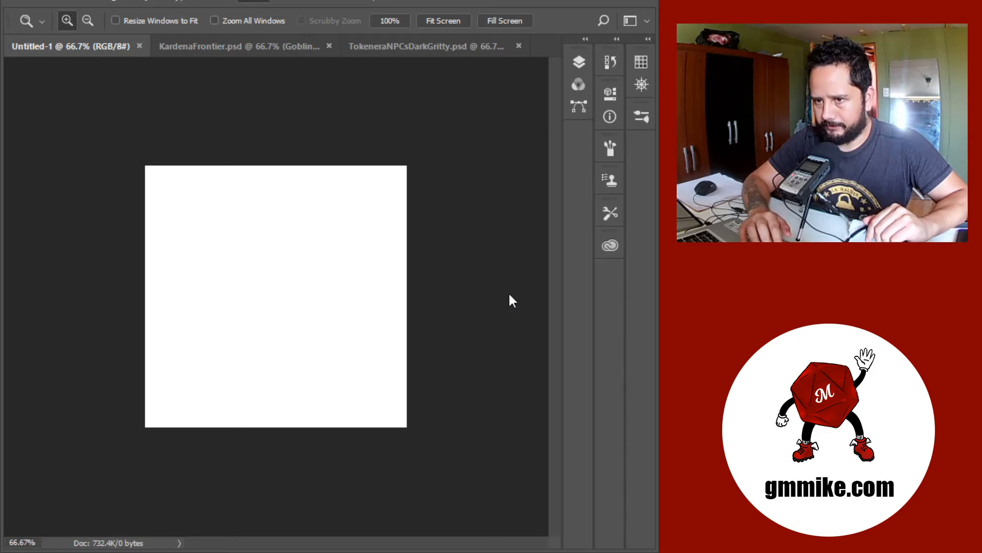
{"action": "key", "text": "ctrl+f"}
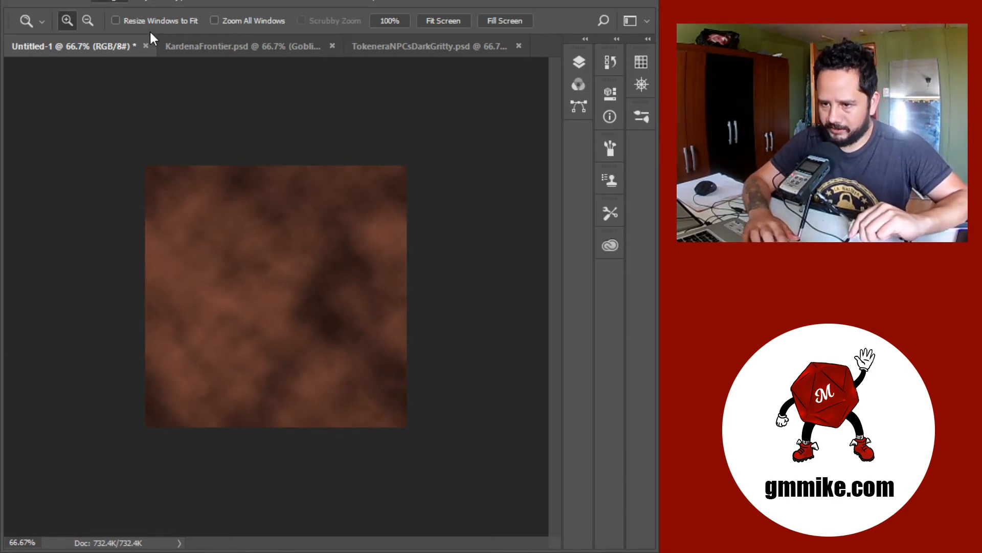
Step: Posterize the clouds to 10 levels and add black contour lines around the resulting terrain areas
{"action": "left_click", "coordinate": [338, 229]}
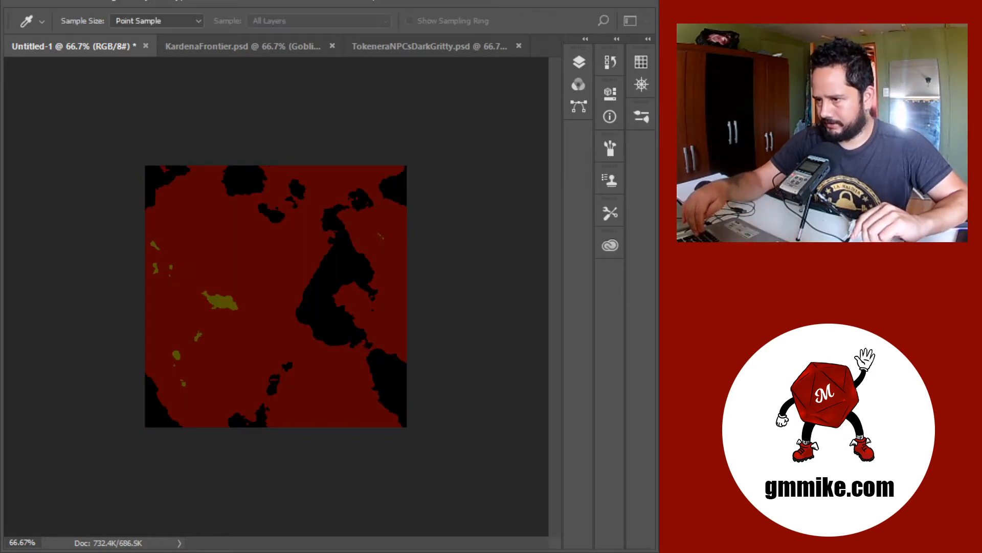
{"action": "type", "text": "6"}
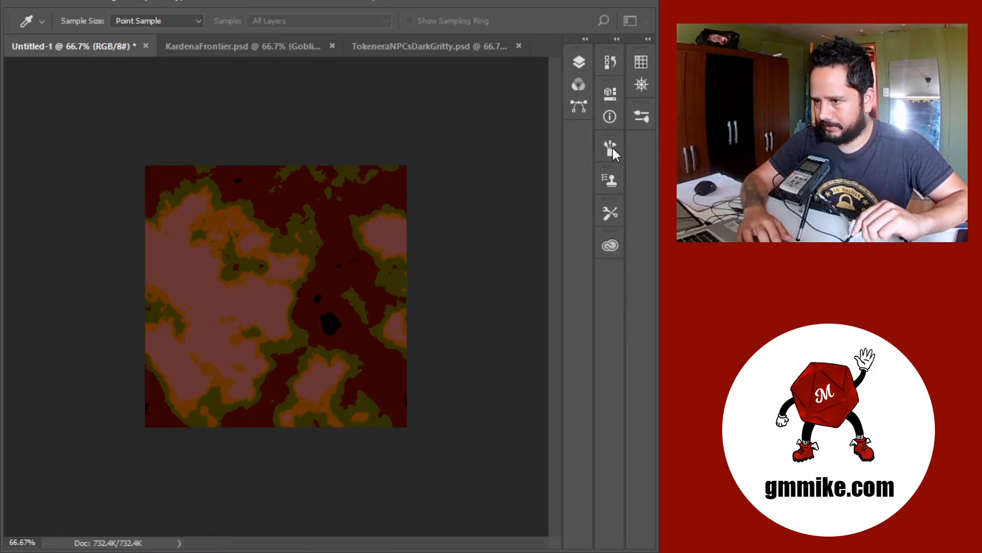
{"action": "left_click_drag", "start_coordinate": [615, 145], "coordinate": [620, 147]}
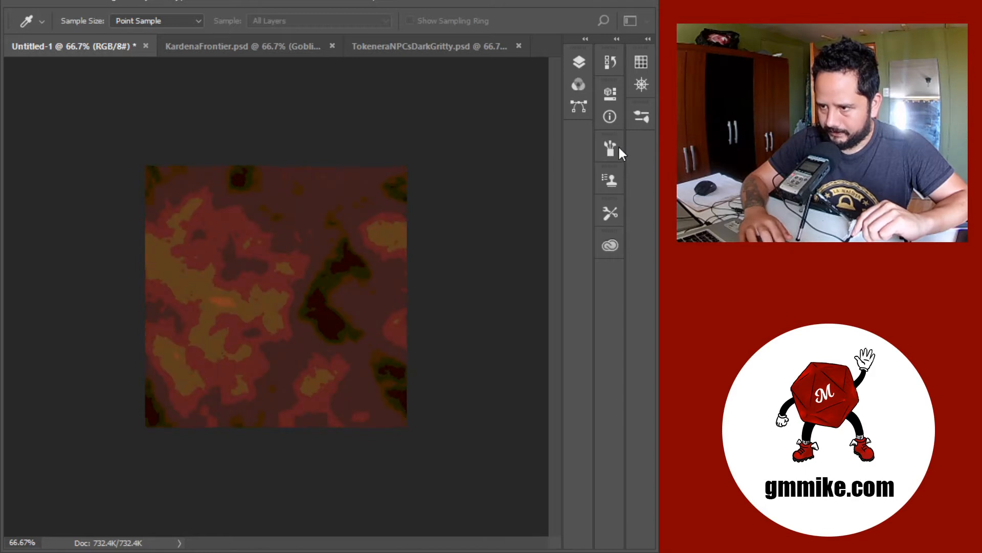
{"action": "type", "text": "10"}
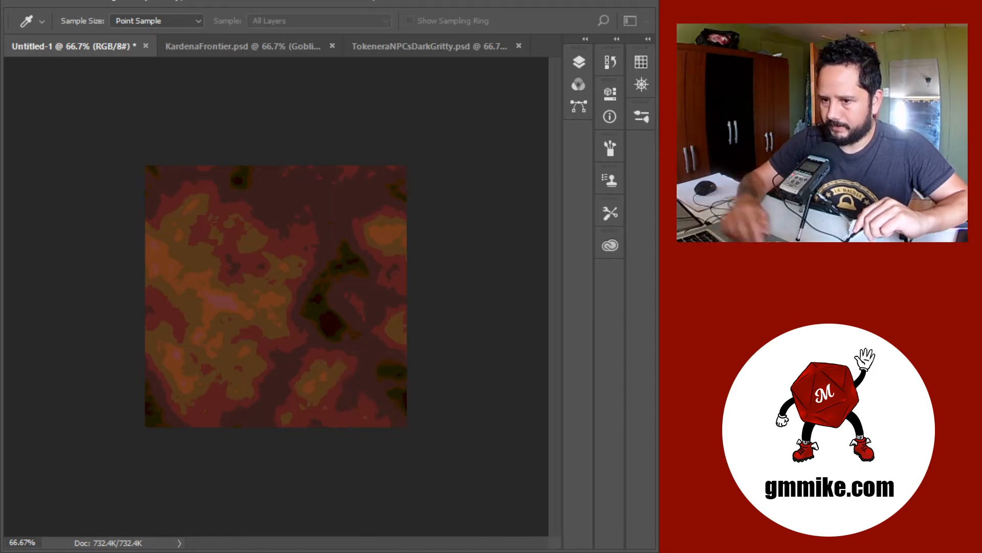
{"action": "key", "text": "Return"}
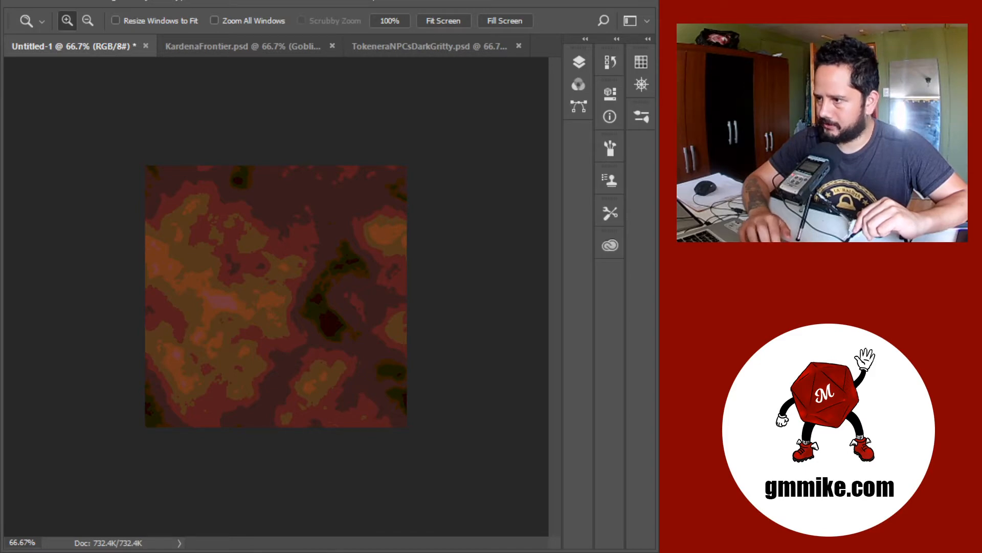
{"action": "key", "text": "Return"}
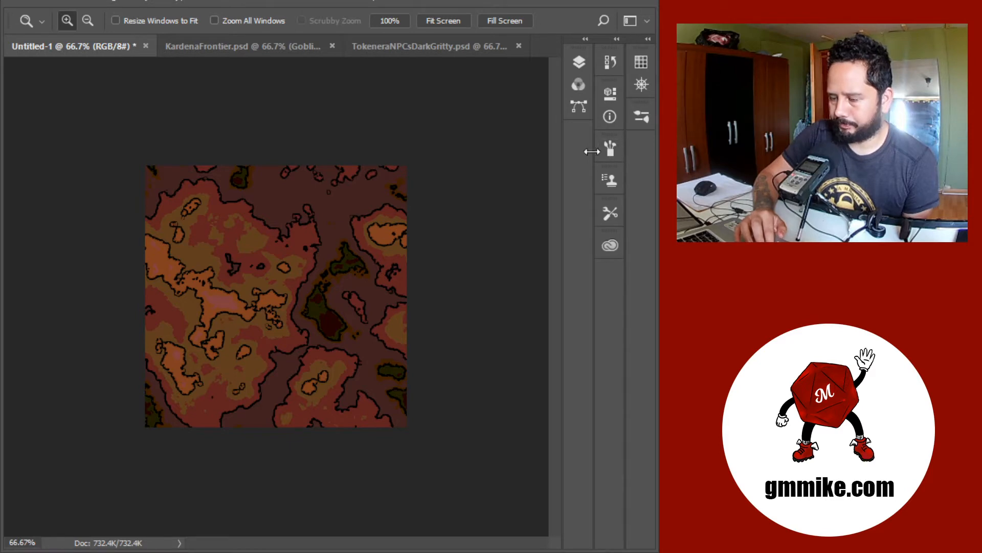
Step: Set up the Brush tool at size 23 and add a new layer above the terrain
{"action": "key", "text": "b"}
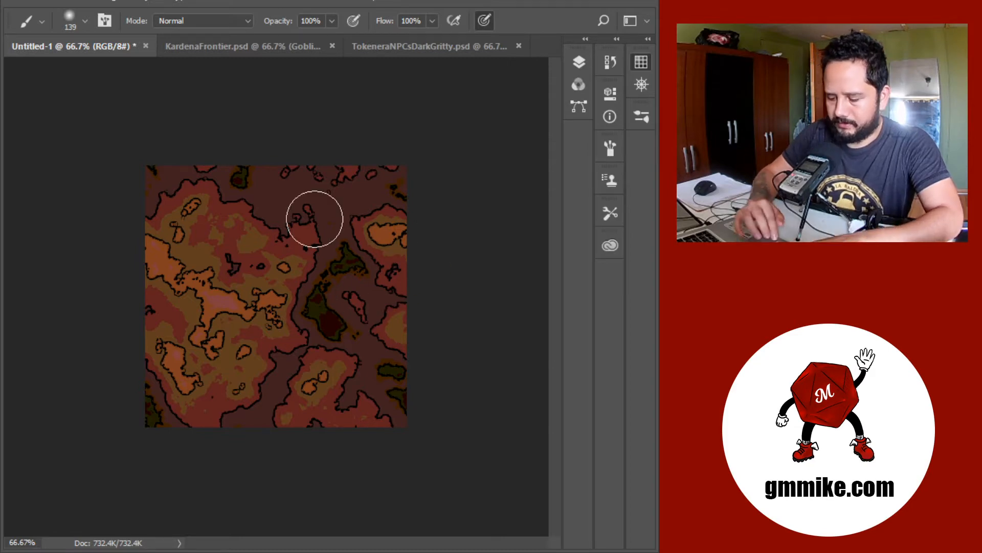
{"action": "left_click", "coordinate": [410, 256]}
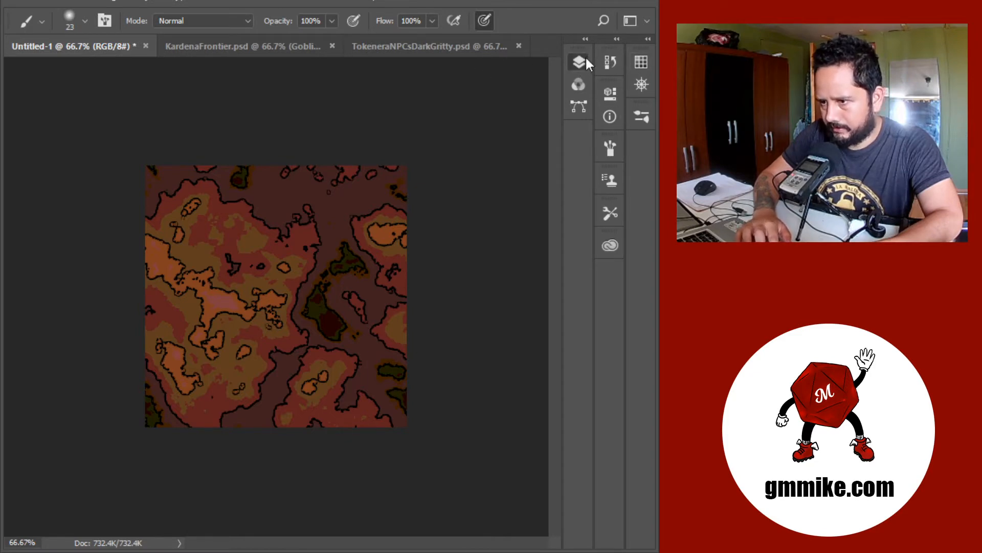
{"action": "left_click", "coordinate": [513, 211]}
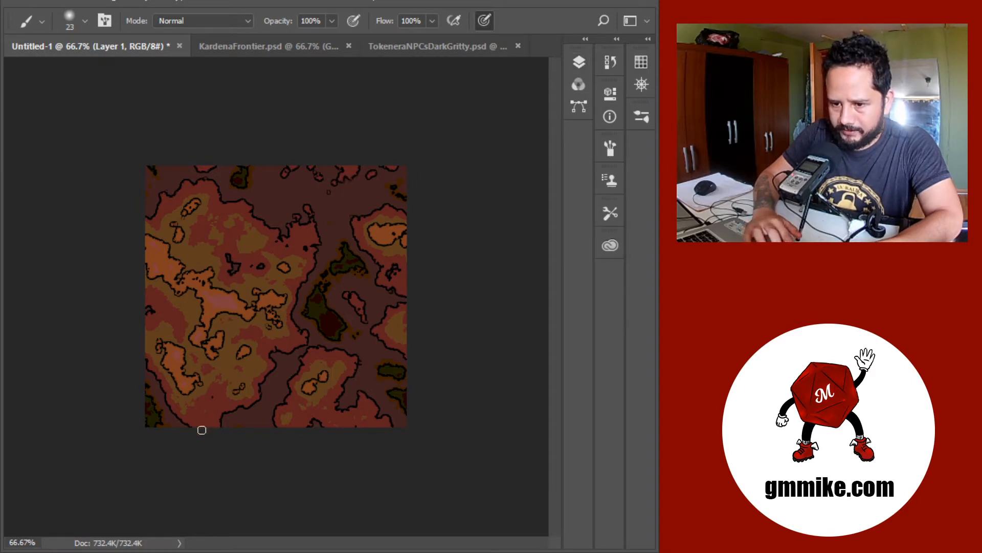
Step: Undo the soft test stroke, harden the brush edge and paint a curved river from the canvas's bottom edge to its top edge
{"action": "left_click_drag", "start_coordinate": [201, 431], "coordinate": [329, 180]}
{"action": "key", "text": "ctrl+z"}
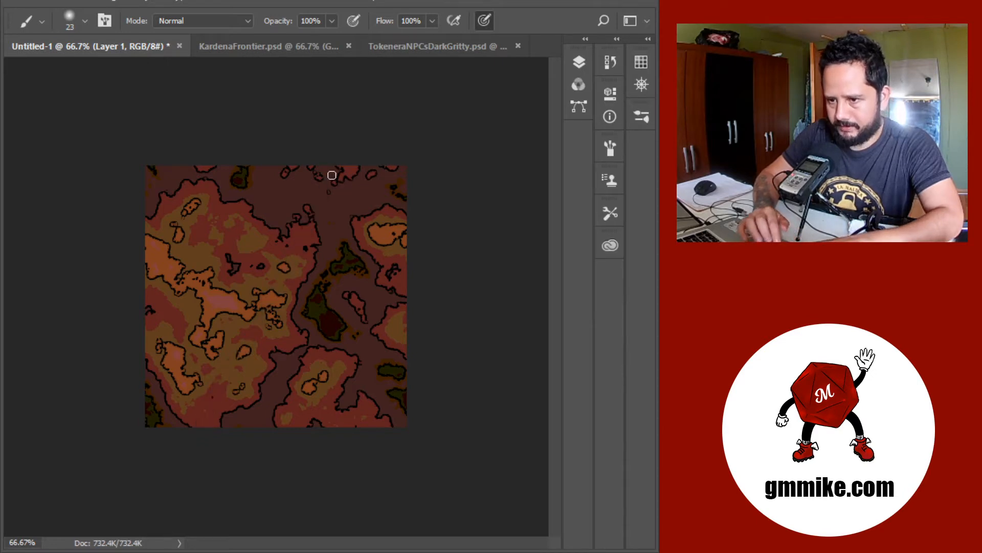
{"action": "key", "text": "shift+bracketright"}
{"action": "key", "text": "shift+bracketright"}
{"action": "key", "text": "shift+bracketright"}
{"action": "key", "text": "shift+bracketright"}
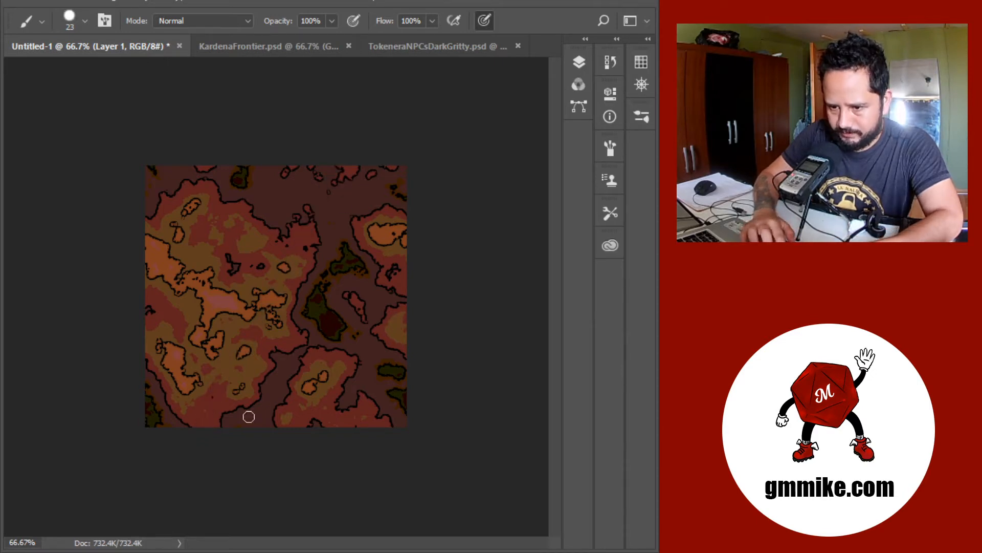
{"action": "mouse_move", "coordinate": [235, 429]}
{"action": "left_mouse_down"}
{"action": "mouse_move", "coordinate": [316, 243]}
{"action": "mouse_move", "coordinate": [325, 162]}
{"action": "left_mouse_up"}
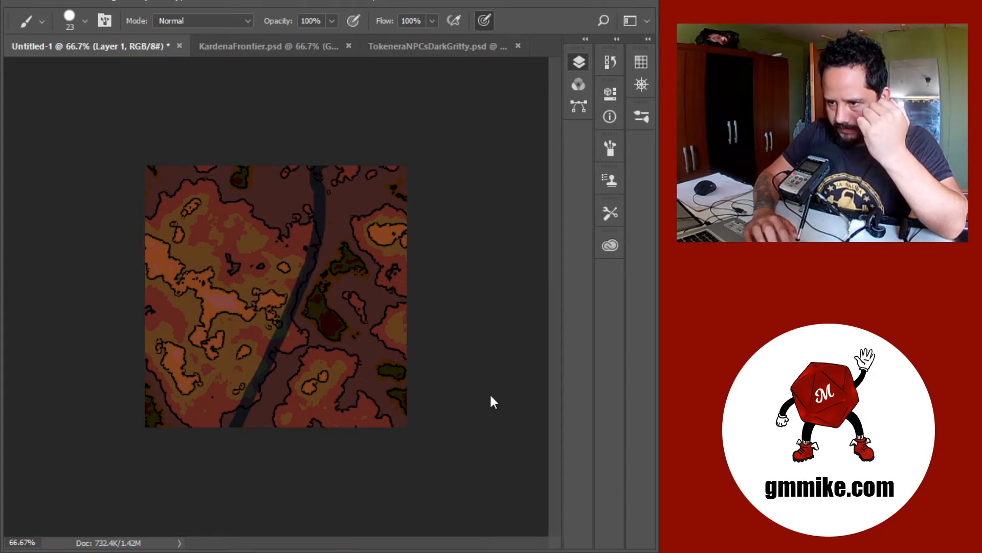
Step: Apply a Stroke layer style to the river layer and set its outline to a dark colour
{"action": "key", "text": "h"}
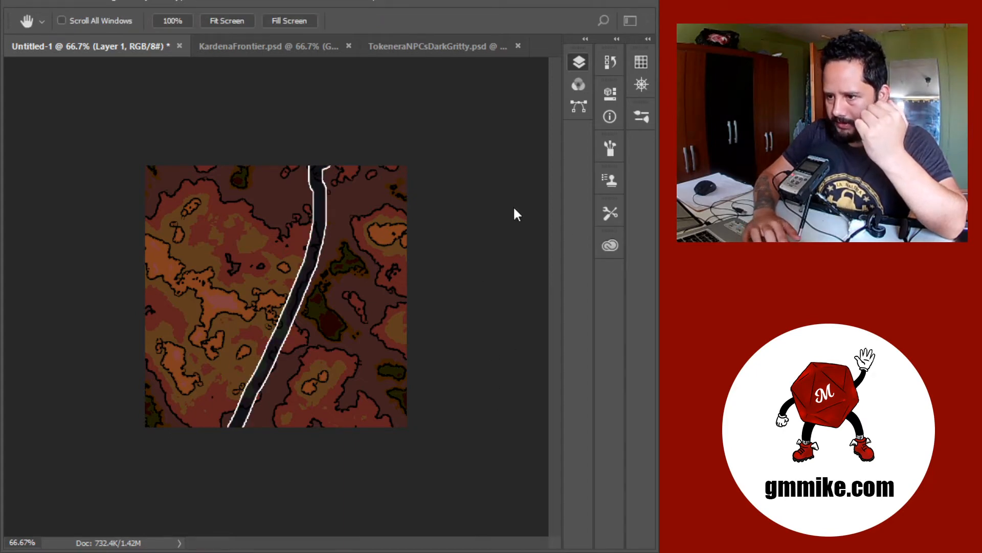
{"action": "key", "text": "i"}
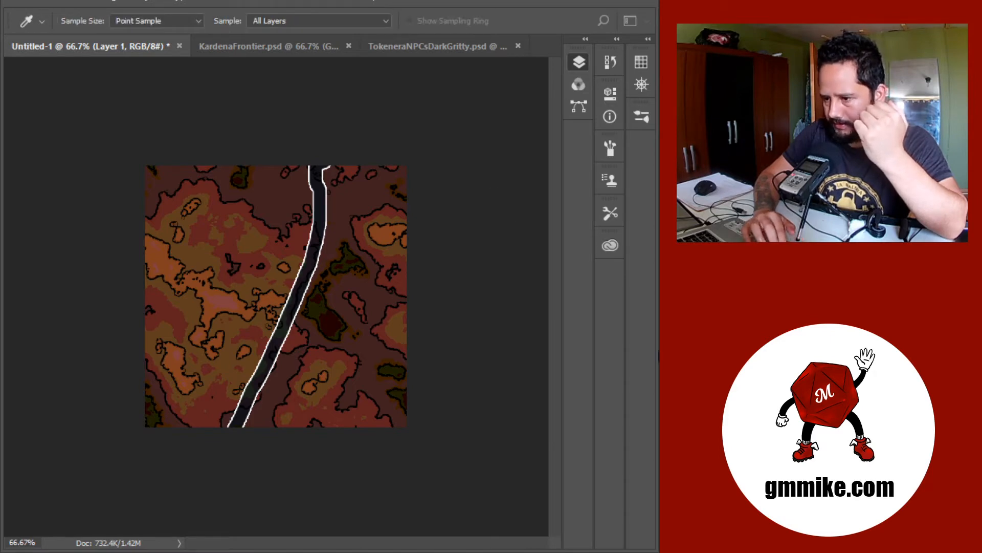
{"action": "key", "text": "h"}
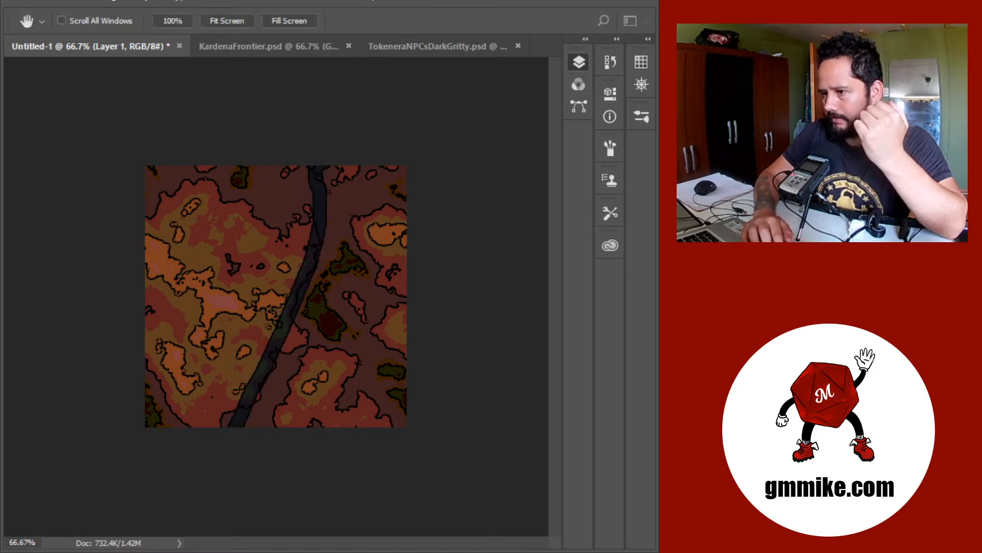
{"action": "key", "text": "b"}
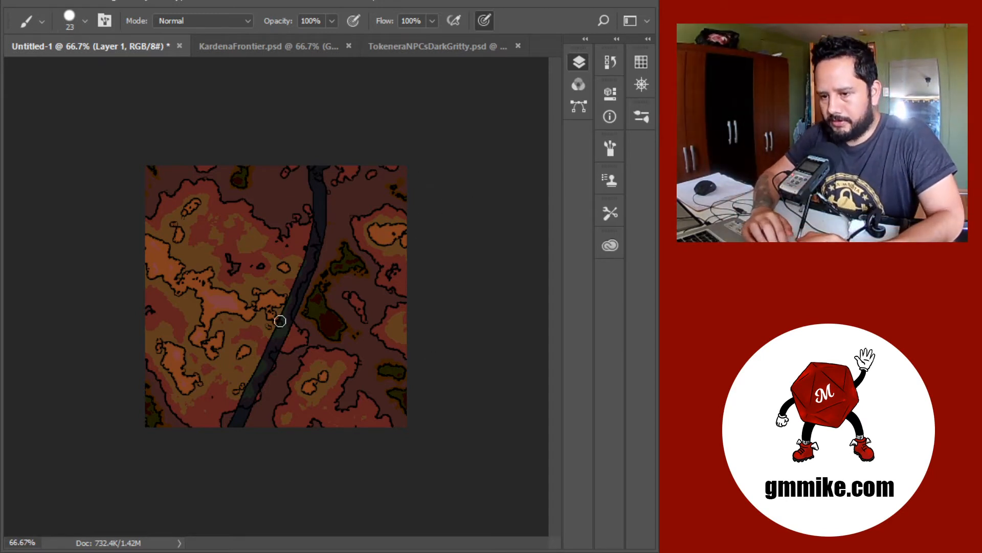
Step: Examine the KardenaFrontier map, checking the contour detail near the Marvelous Red city ruins at 300% and the overall layout at 25%
{"action": "left_click", "coordinate": [275, 46]}
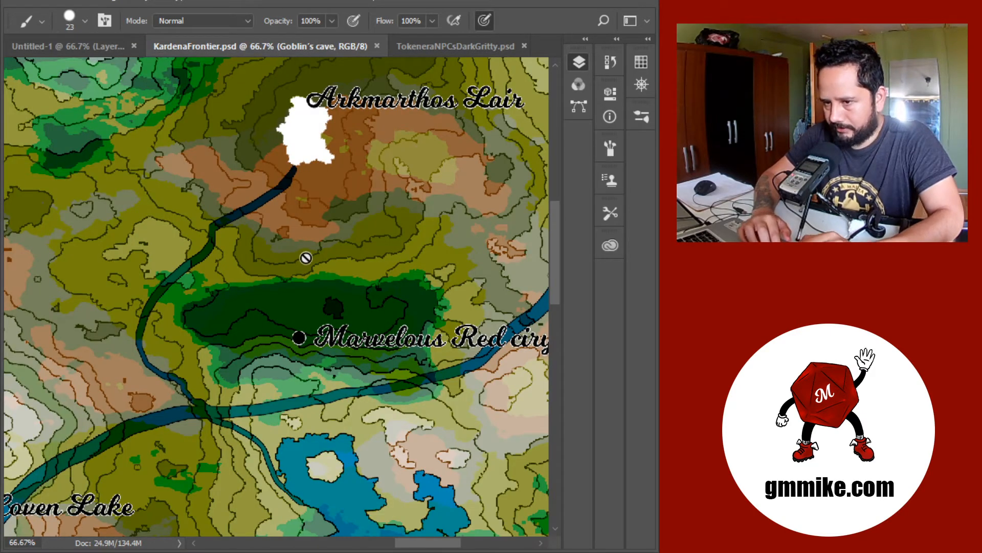
{"action": "key", "text": "ctrl+plus"}
{"action": "key", "text": "ctrl+plus"}
{"action": "key", "text": "ctrl+plus"}
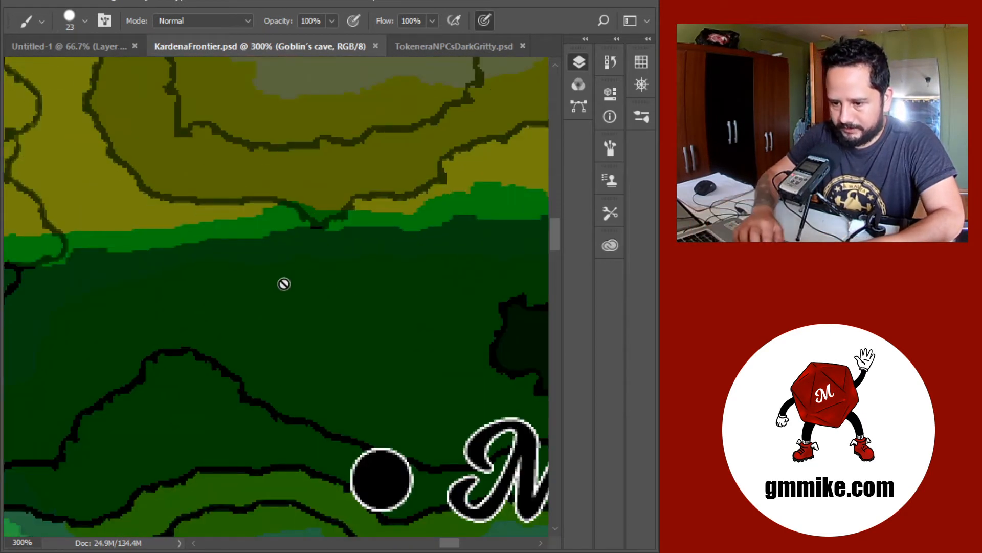
{"action": "left_click_drag", "start_coordinate": [444, 548], "coordinate": [456, 548]}
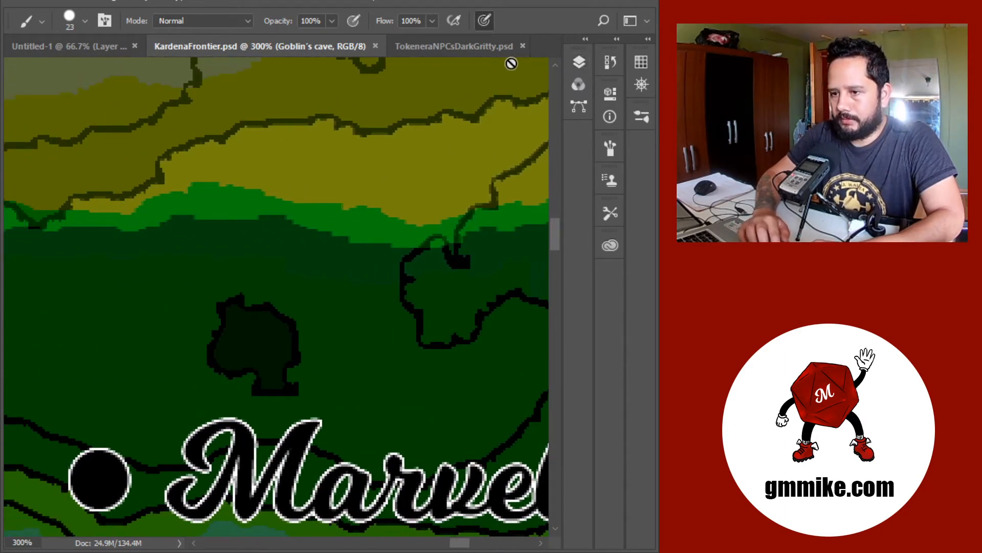
{"action": "key", "text": "ctrl+minus"}
{"action": "key", "text": "ctrl+minus"}
{"action": "key", "text": "ctrl+minus"}
{"action": "key", "text": "ctrl+minus"}
{"action": "key", "text": "ctrl+minus"}
{"action": "key", "text": "ctrl+minus"}
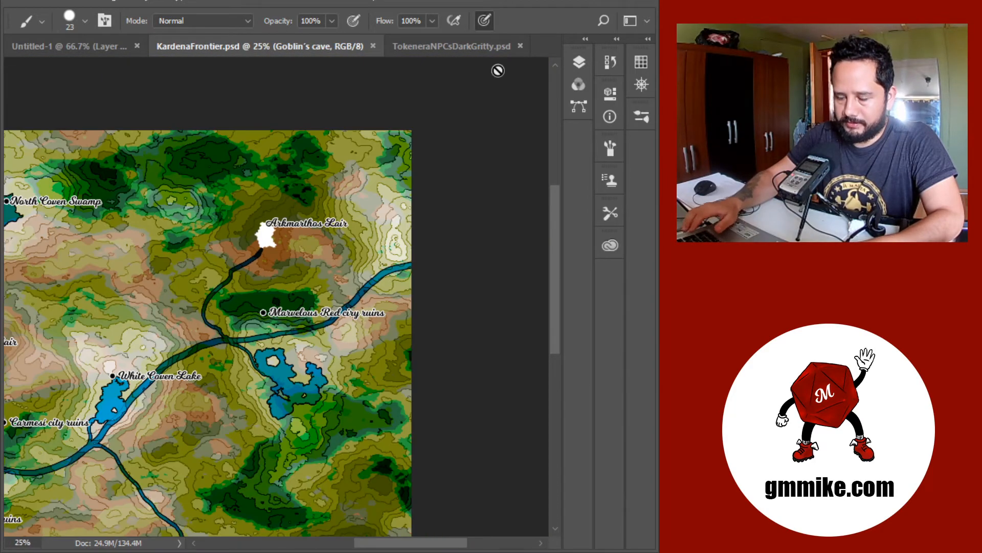
{"action": "left_click_drag", "start_coordinate": [415, 547], "coordinate": [360, 546]}
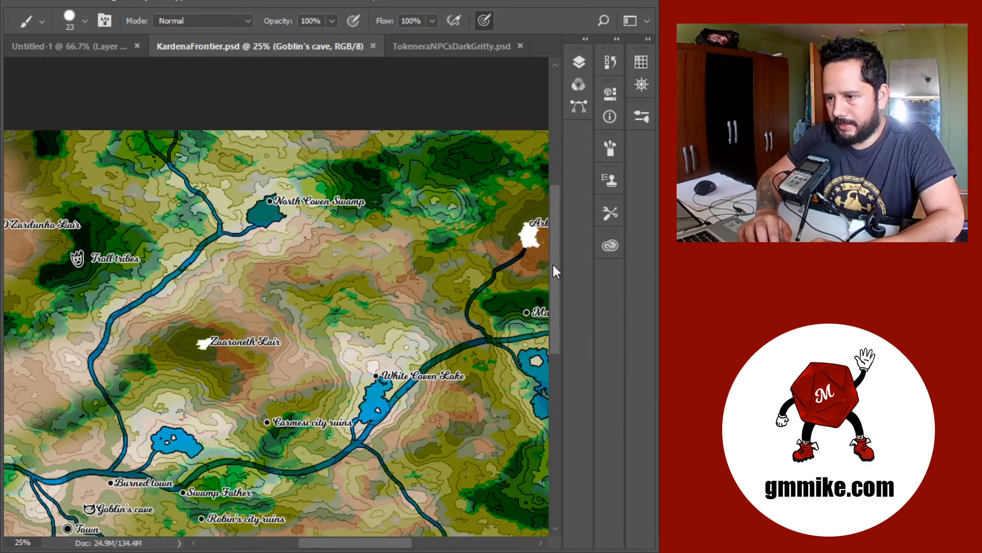
{"action": "left_click_drag", "start_coordinate": [554, 264], "coordinate": [557, 286]}
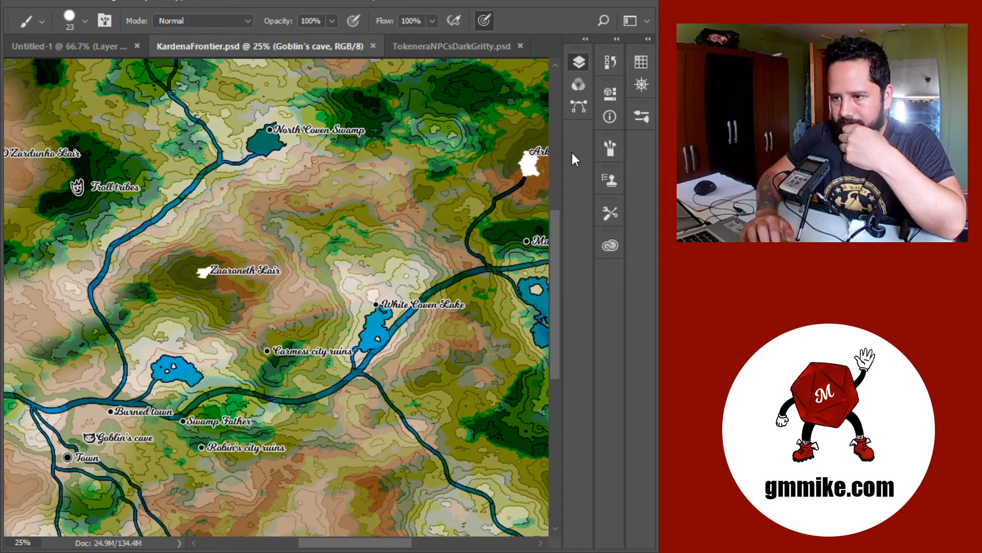
Step: Group the selected Goblin's cave layer in the KardenaFrontier map
{"action": "key", "text": "ctrl+g"}
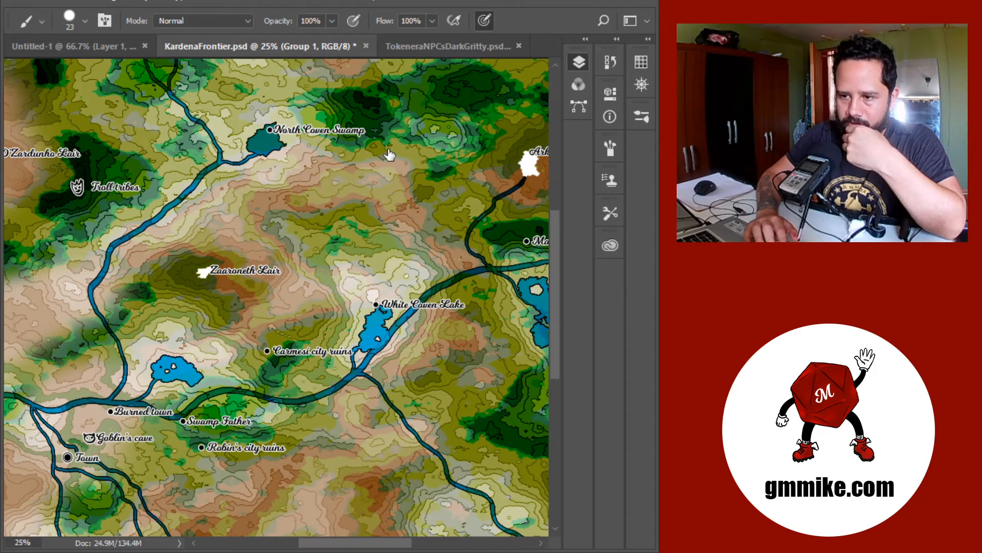
Step: Show the hand-drawn CR zone overlay on the KardenaFrontier map, examine the zones from the lairs to Town, and hide the overlay
{"action": "left_click", "coordinate": [390, 155]}
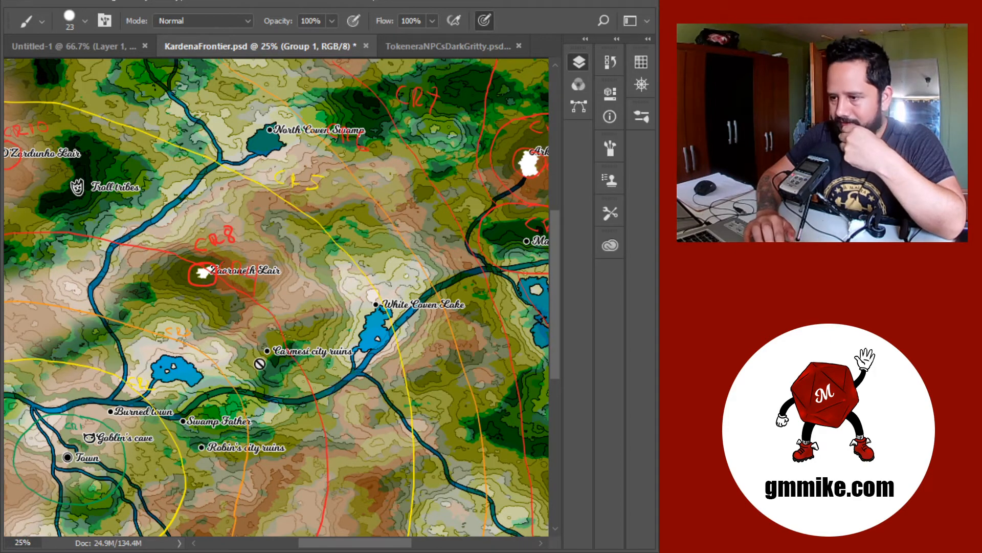
{"action": "key", "text": "ctrl+plus"}
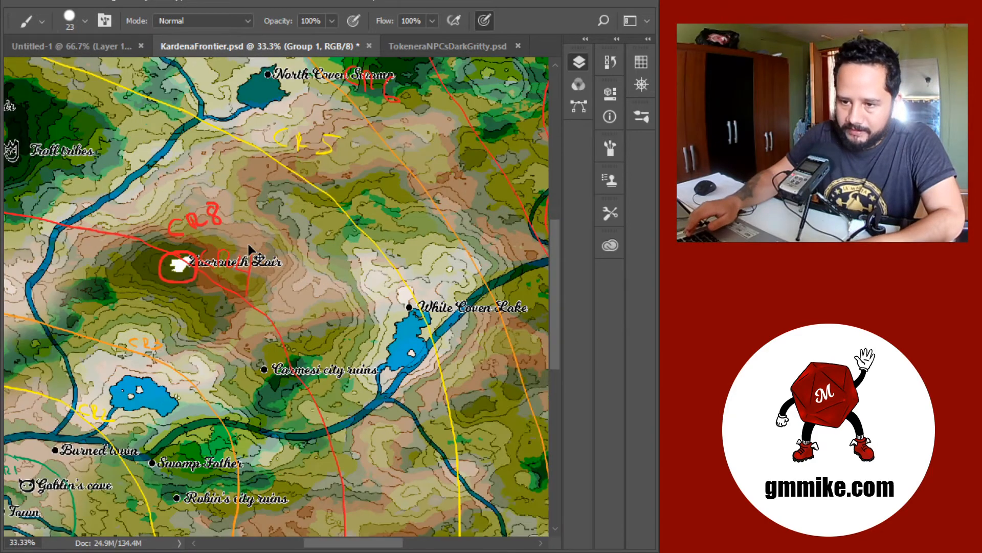
{"action": "key", "text": "ctrl+plus"}
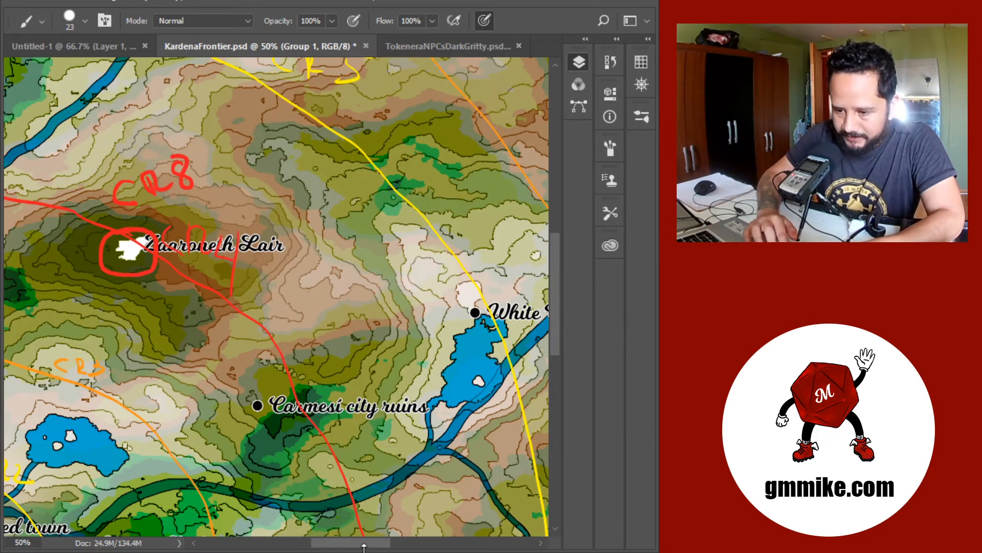
{"action": "mouse_move", "coordinate": [372, 548]}
{"action": "left_mouse_down"}
{"action": "mouse_move", "coordinate": [312, 545]}
{"action": "mouse_move", "coordinate": [331, 545]}
{"action": "left_mouse_up"}
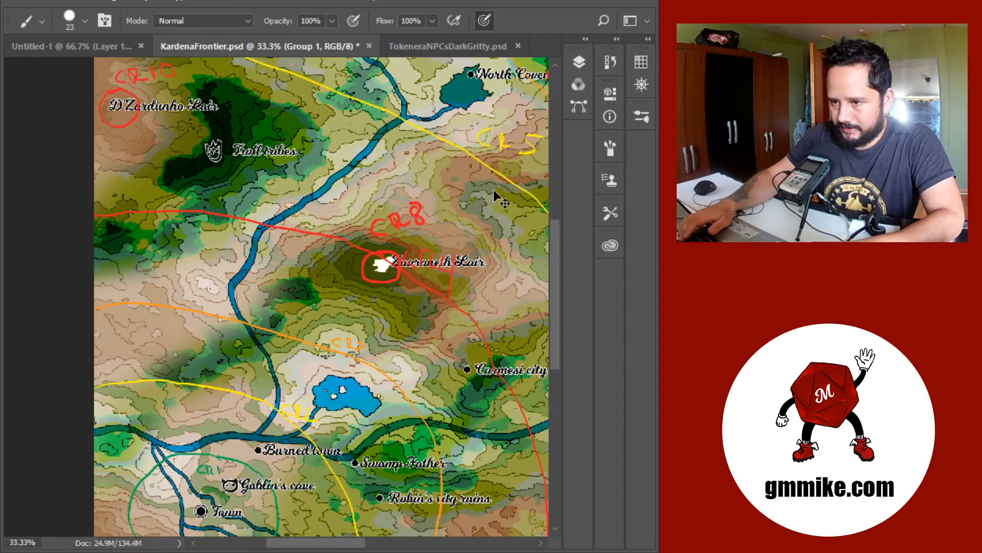
{"action": "key", "text": "ctrl+minus"}
{"action": "left_click_drag", "start_coordinate": [558, 243], "coordinate": [556, 298]}
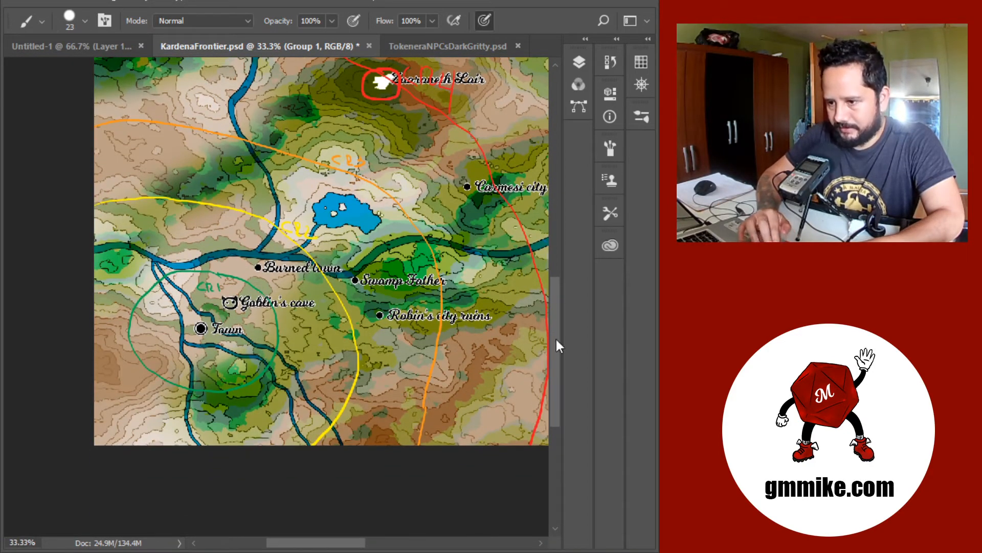
{"action": "left_click_drag", "start_coordinate": [557, 334], "coordinate": [554, 256]}
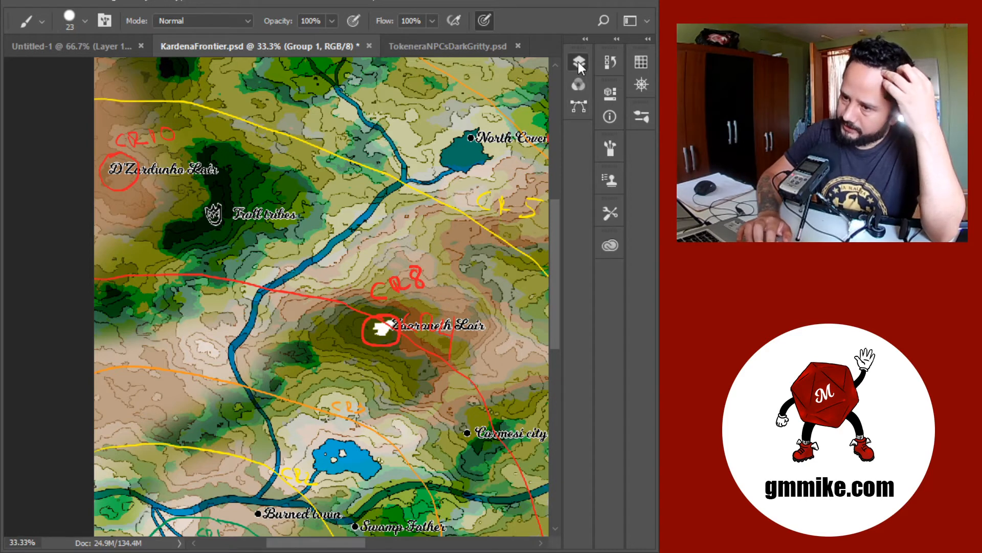
{"action": "left_click", "coordinate": [389, 157]}
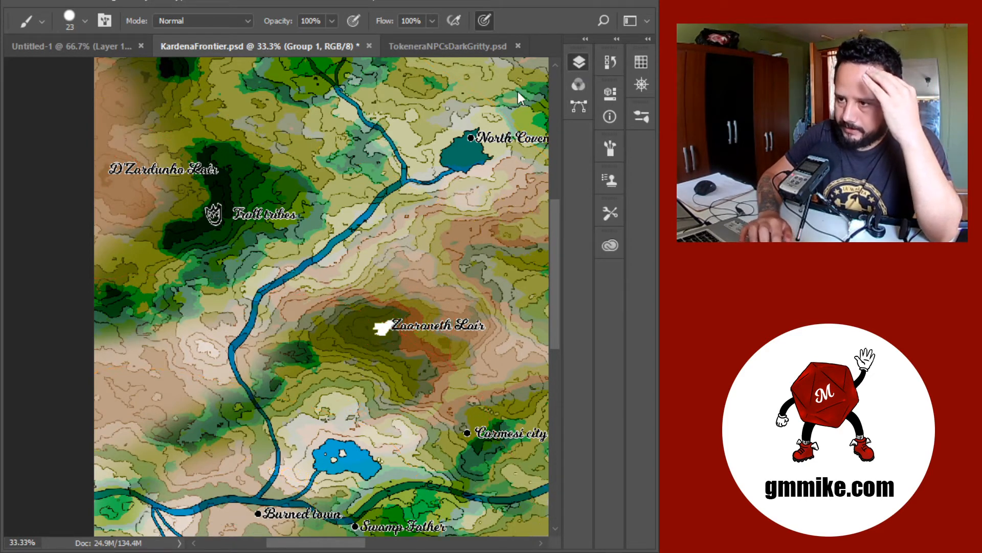
Step: Switch to the TokeneraNPCsDarkGritty.psd document and toggle its portrait layers' visibility to view different NPC tokens
{"action": "left_click", "coordinate": [444, 48]}
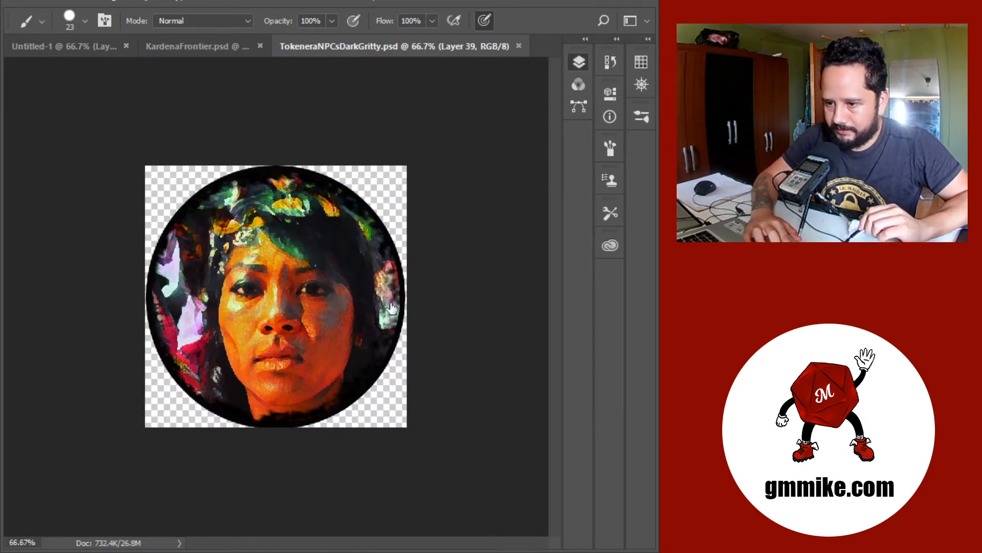
{"action": "left_click", "coordinate": [384, 436]}
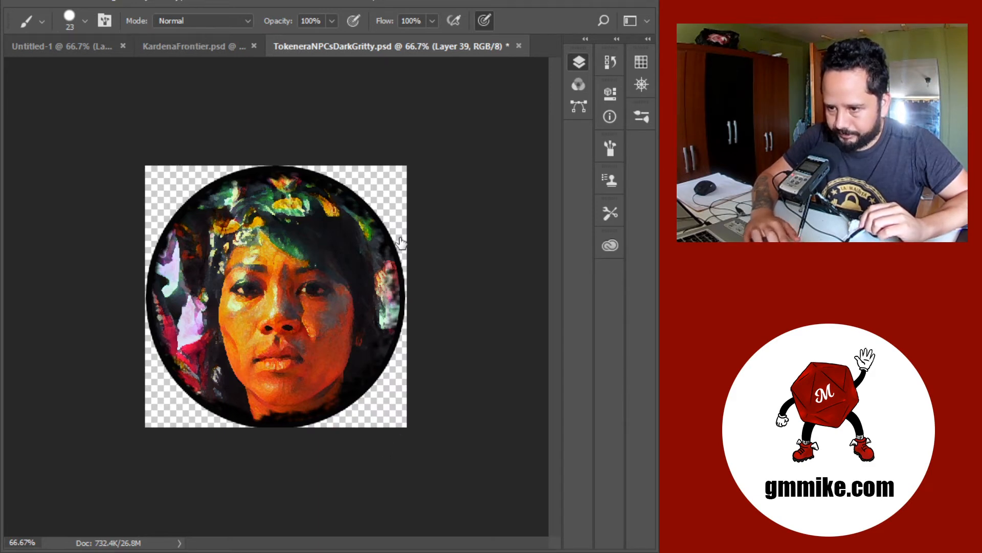
{"action": "left_click", "coordinate": [394, 280]}
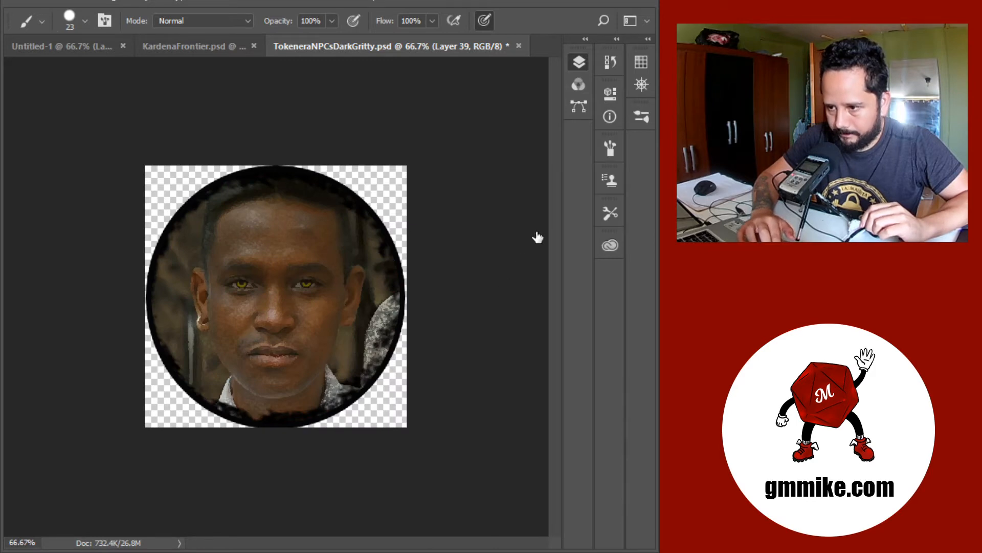
{"action": "left_click", "coordinate": [391, 263]}
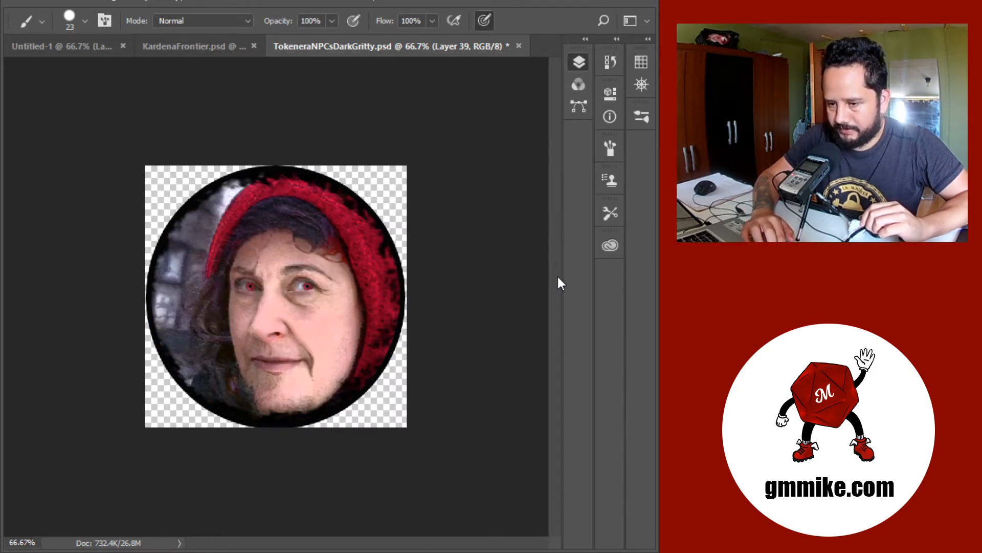